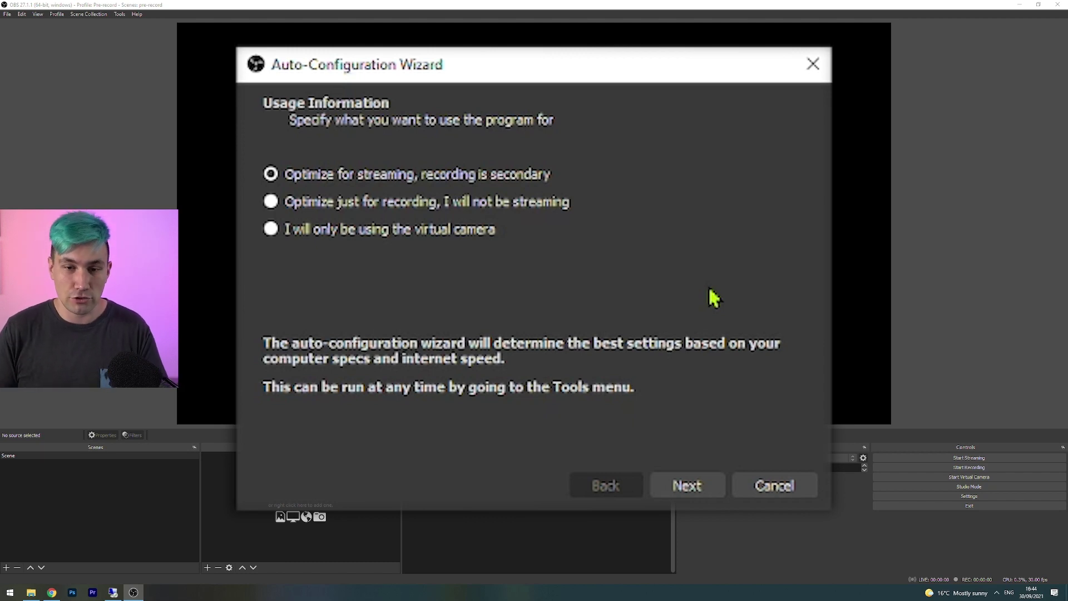
- Start the auto-configuration wizard optimized for streaming, keeping the current video settings
click(358, 179)
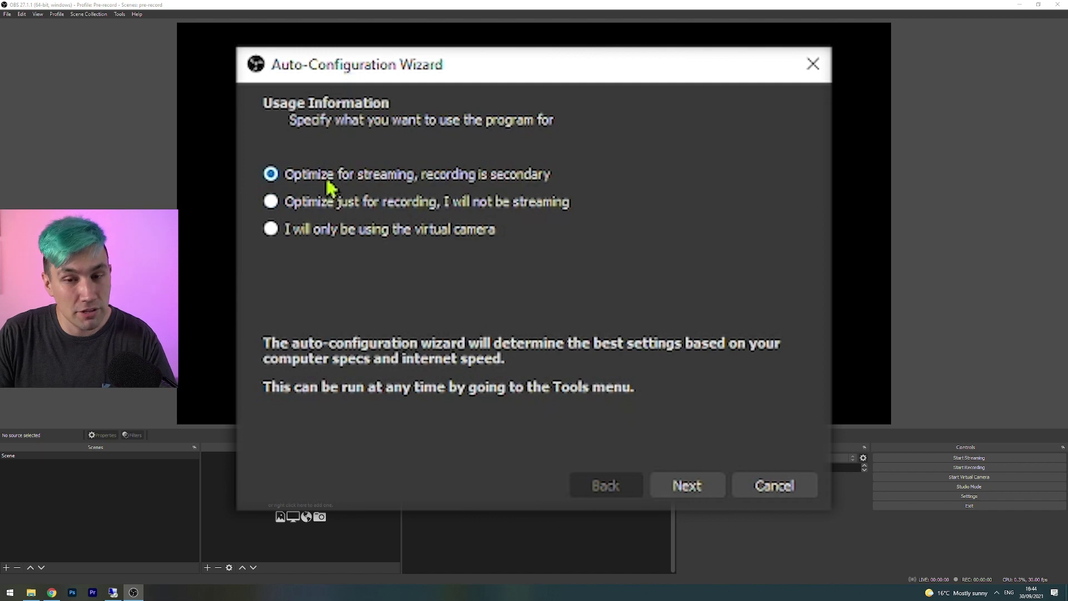
click(686, 485)
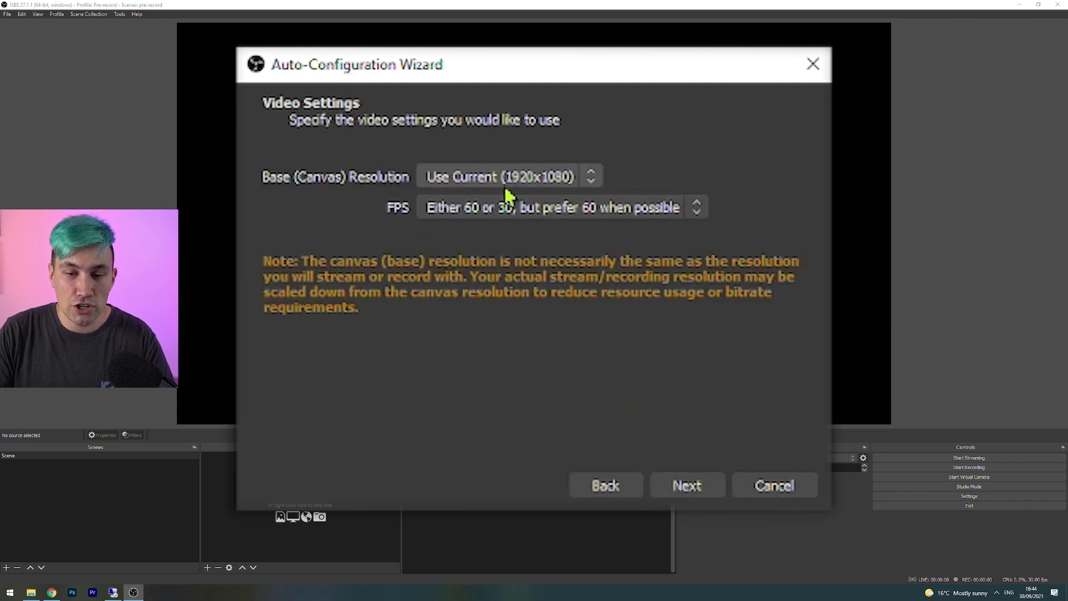
click(690, 497)
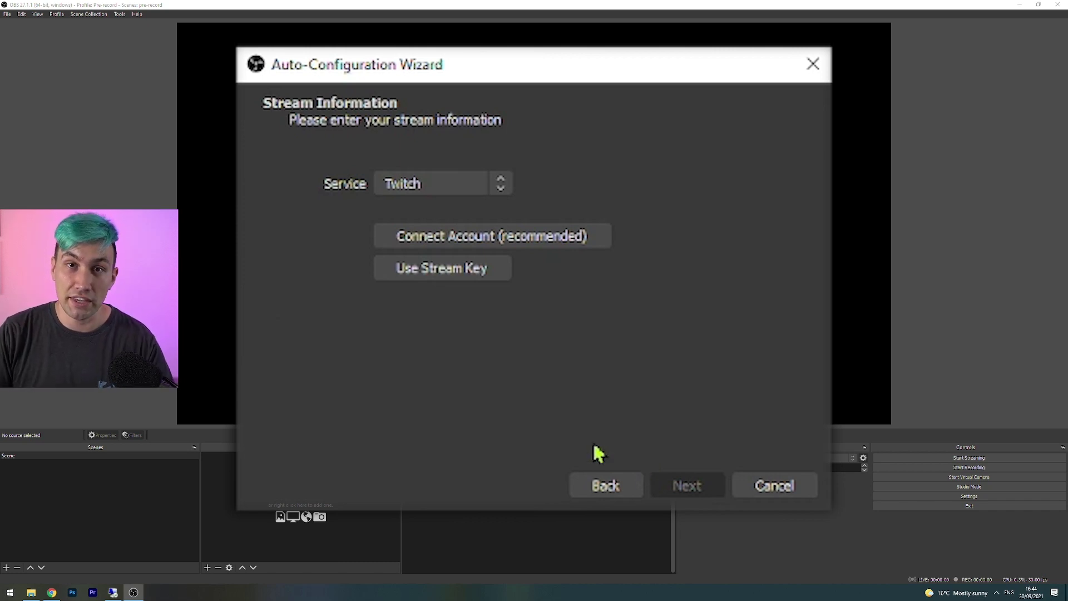
- Connect a Restream.io account, run the bandwidth test, and apply 10000 bitrate 1080p60 settings
click(448, 187)
click(411, 265)
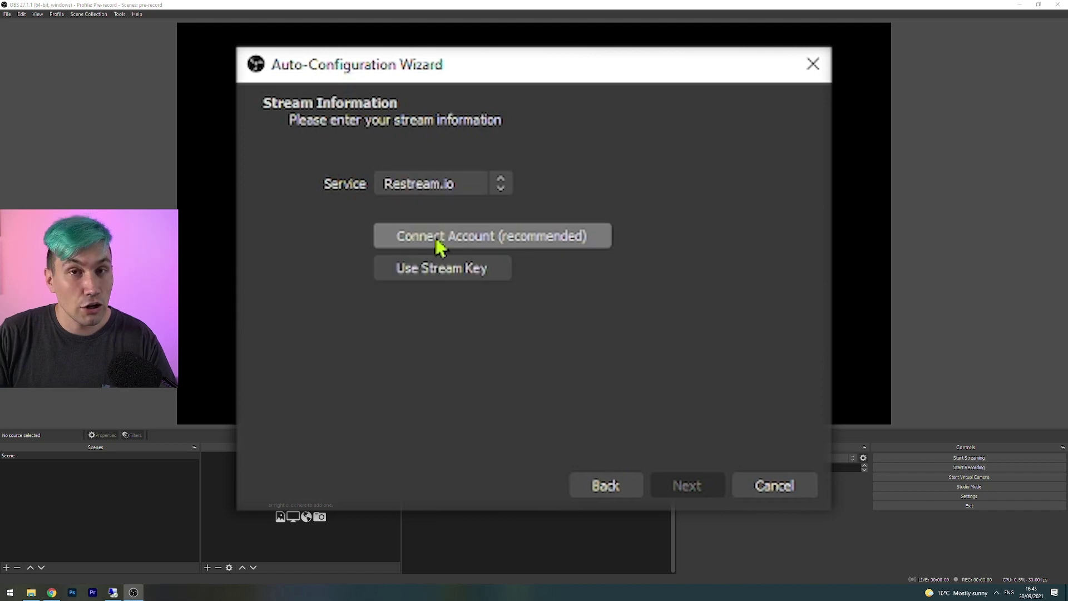
click(436, 245)
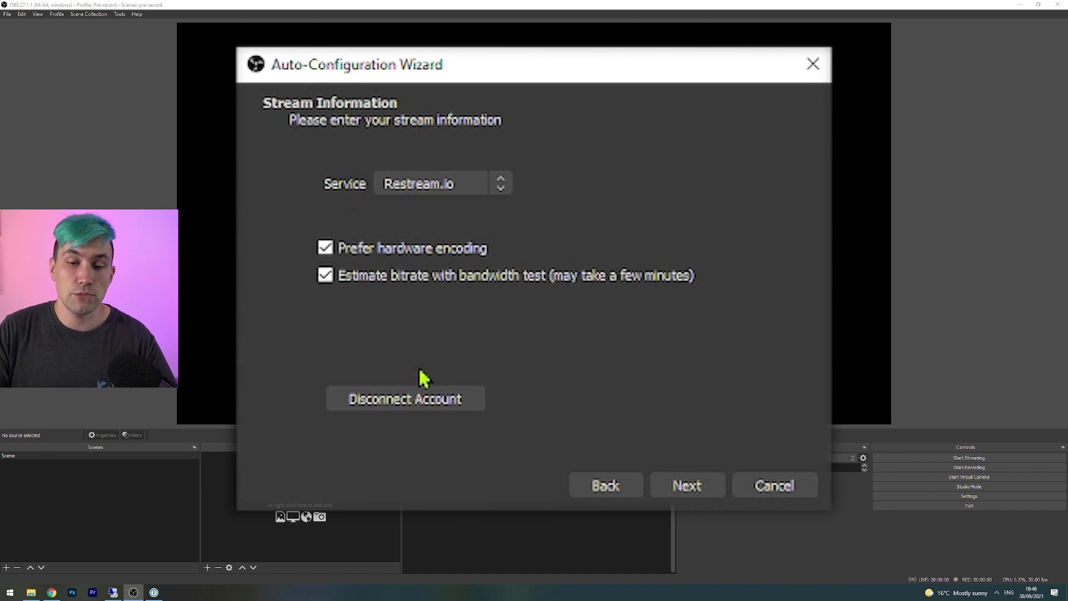
click(693, 489)
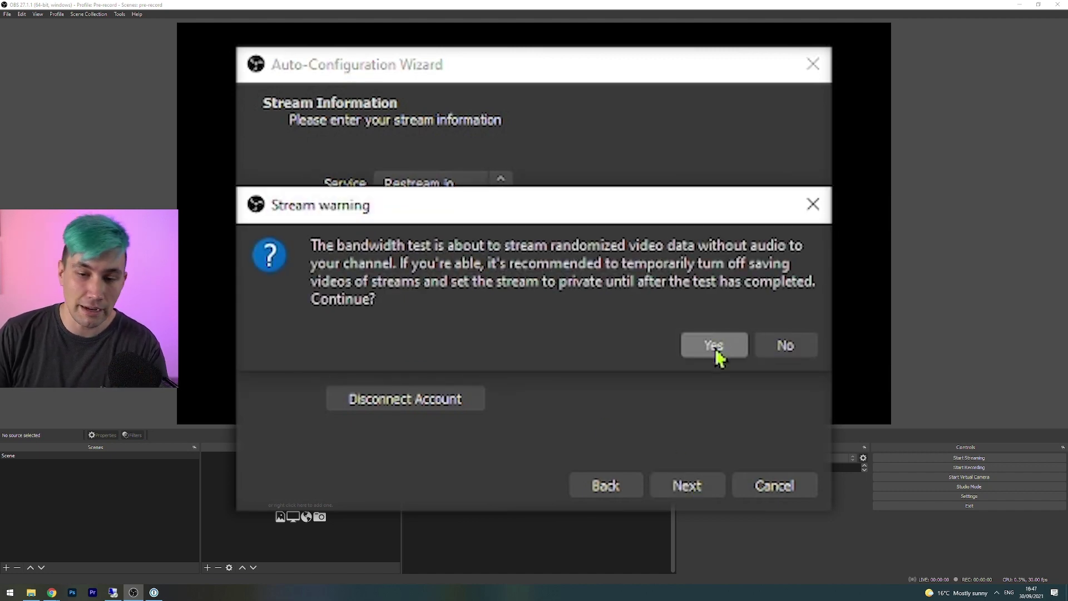
click(715, 346)
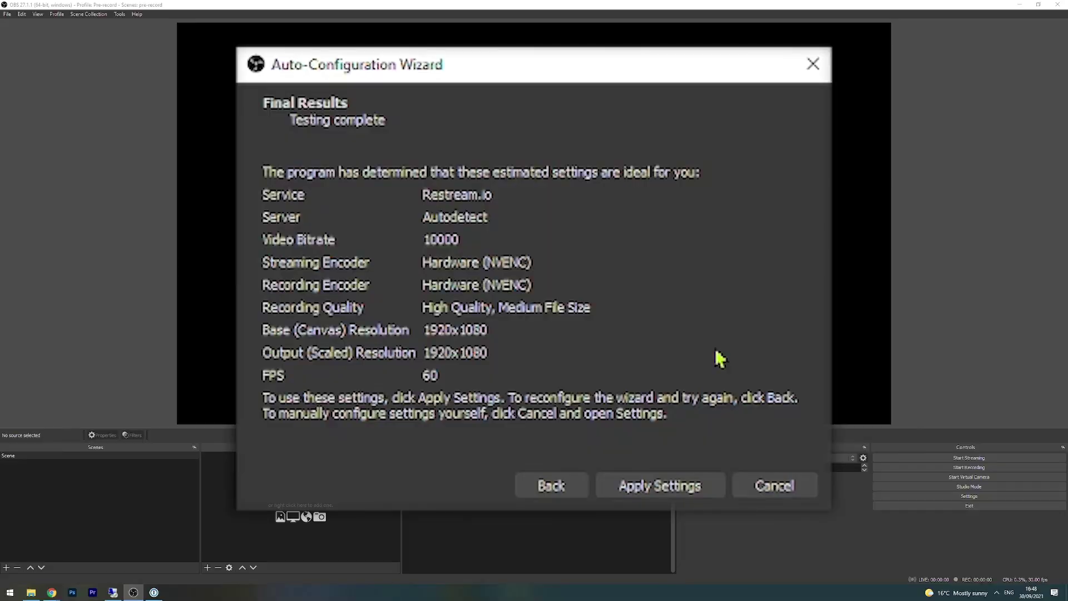
click(672, 490)
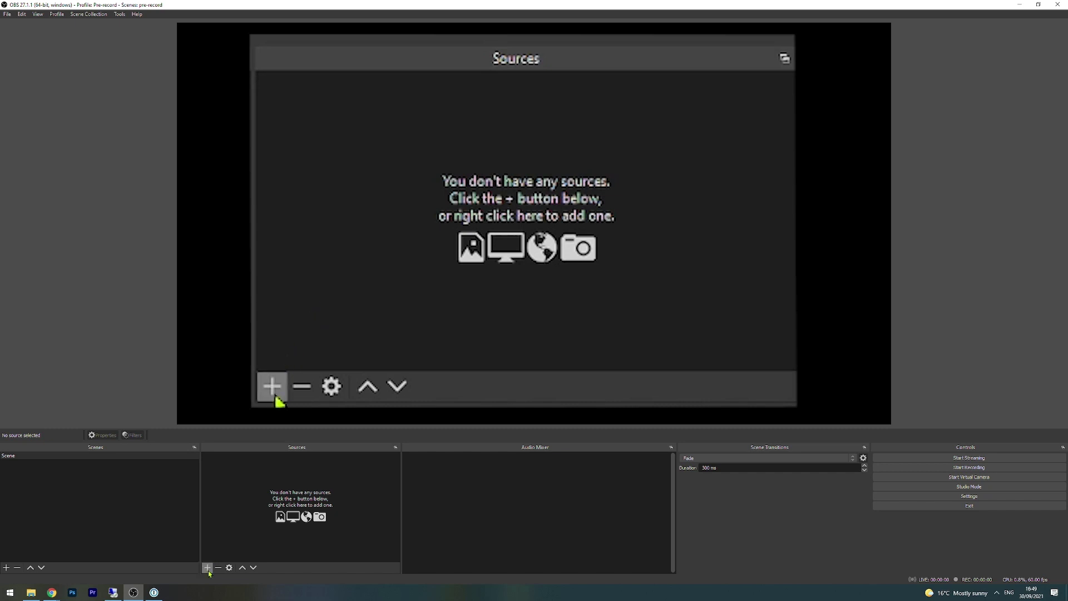
- Create a Media Source in the scene loaded with pre-recorded-video.mp4
click(208, 568)
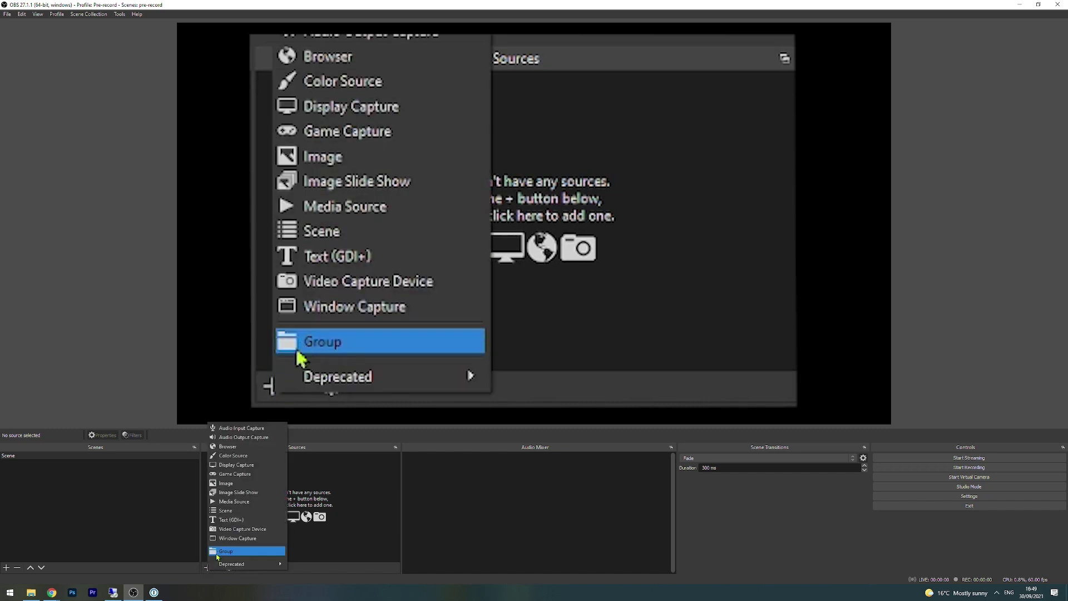
click(235, 502)
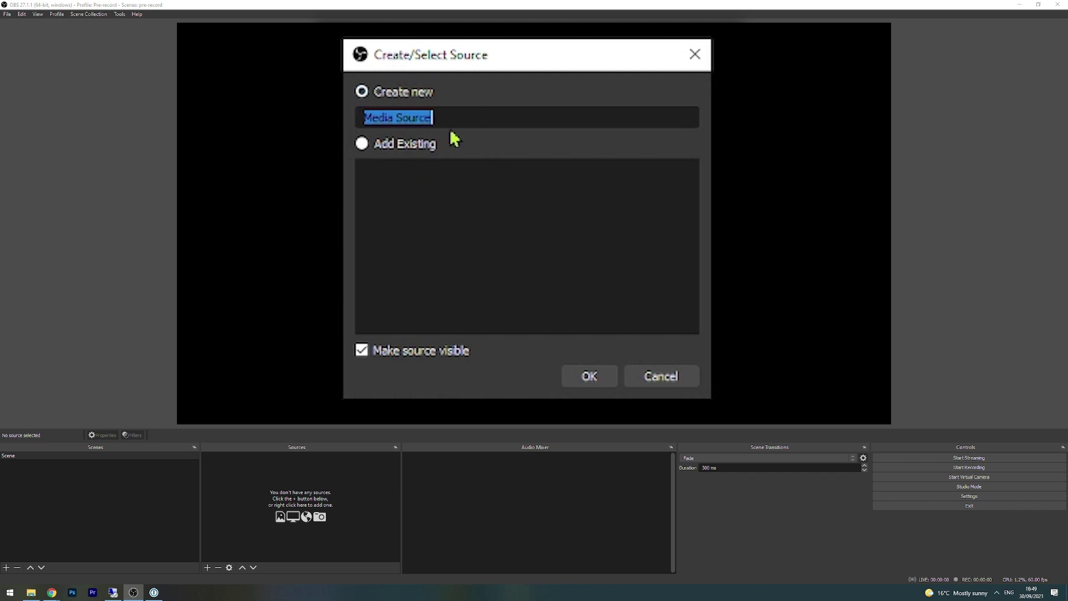
click(585, 379)
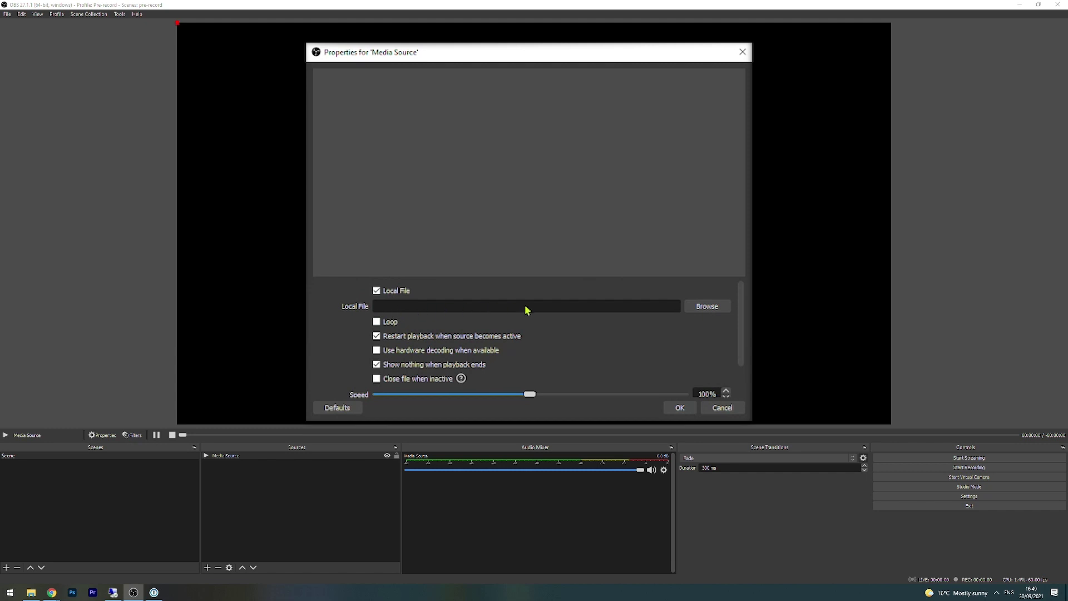
click(706, 306)
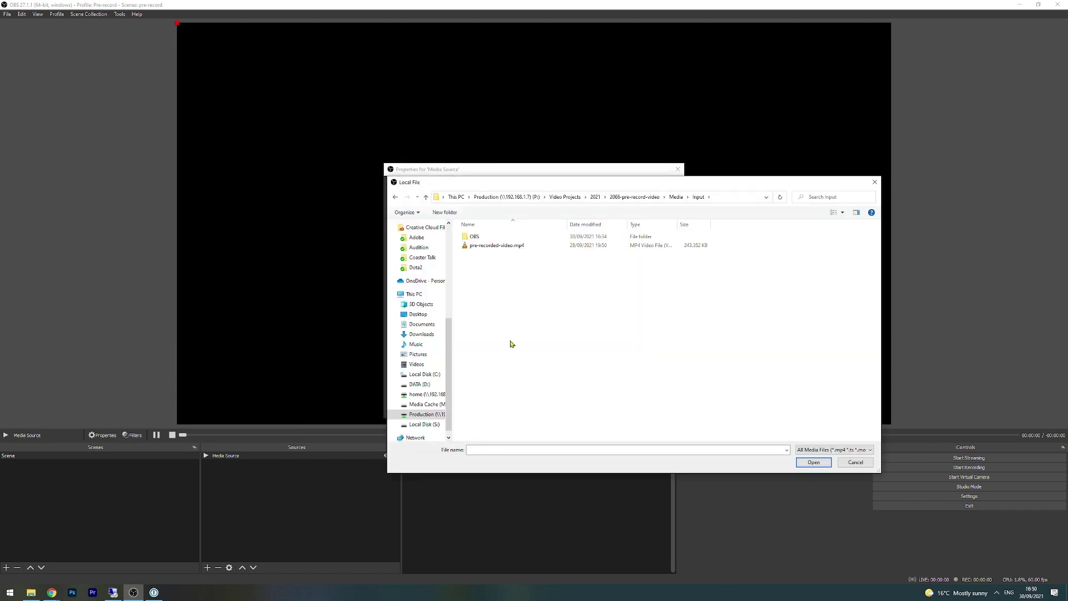
click(472, 248)
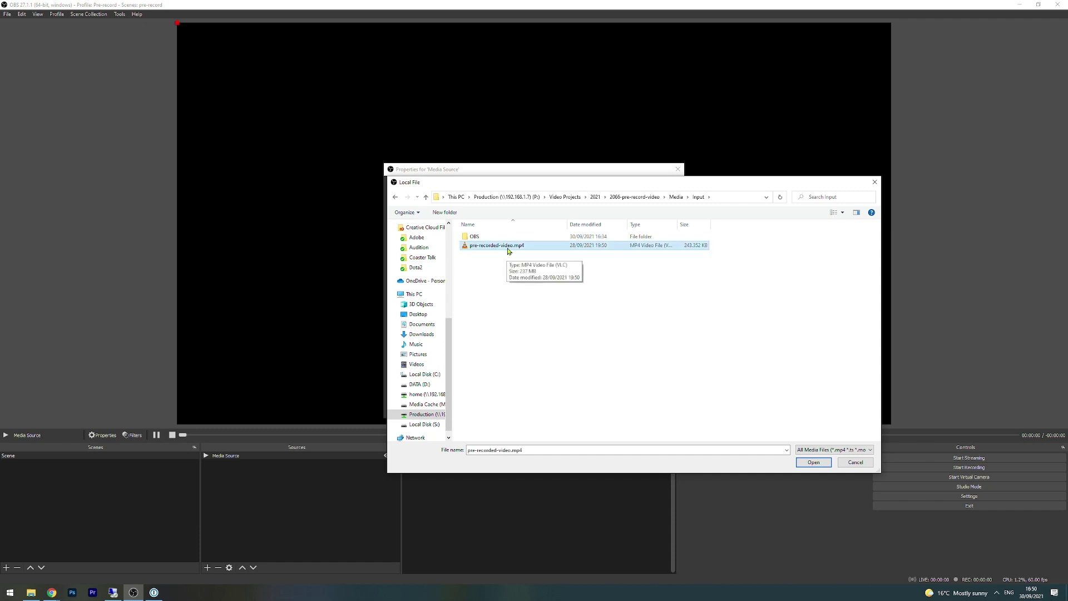
click(813, 462)
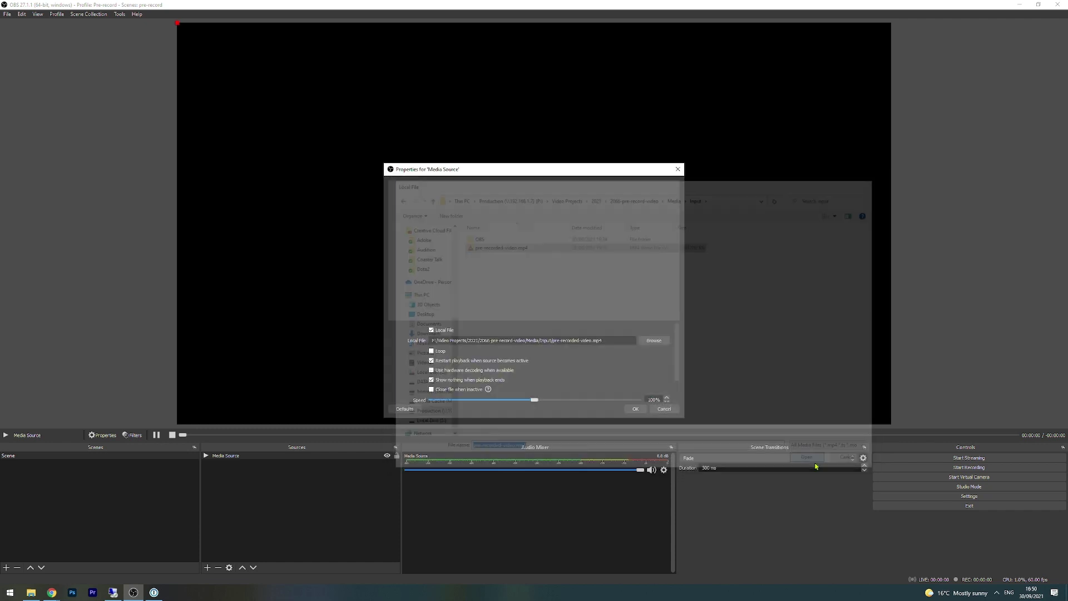
click(636, 410)
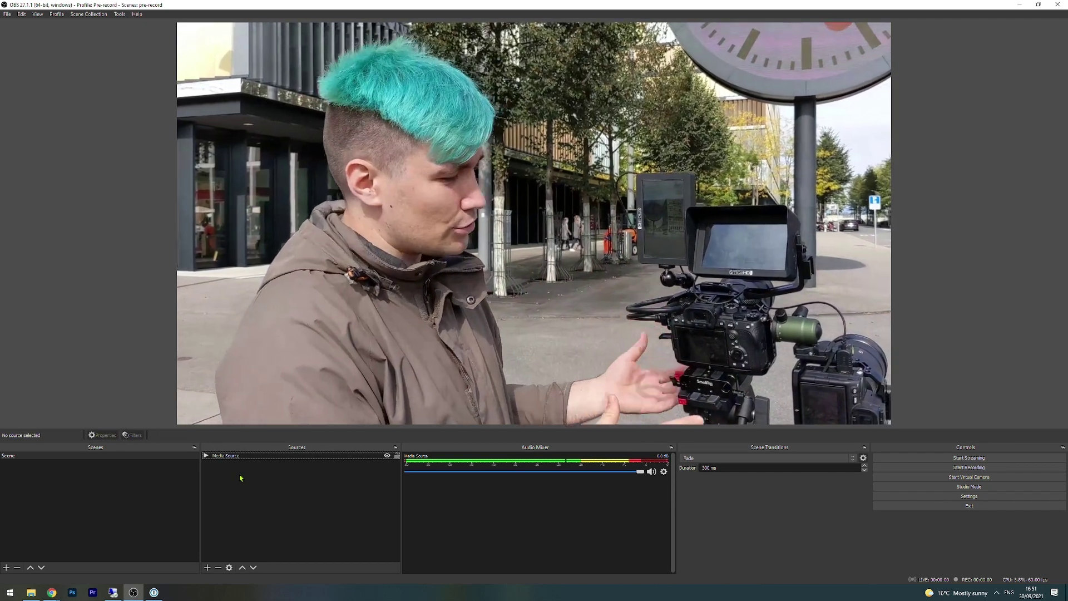
- Select the Media Source and stop its video playback
click(232, 459)
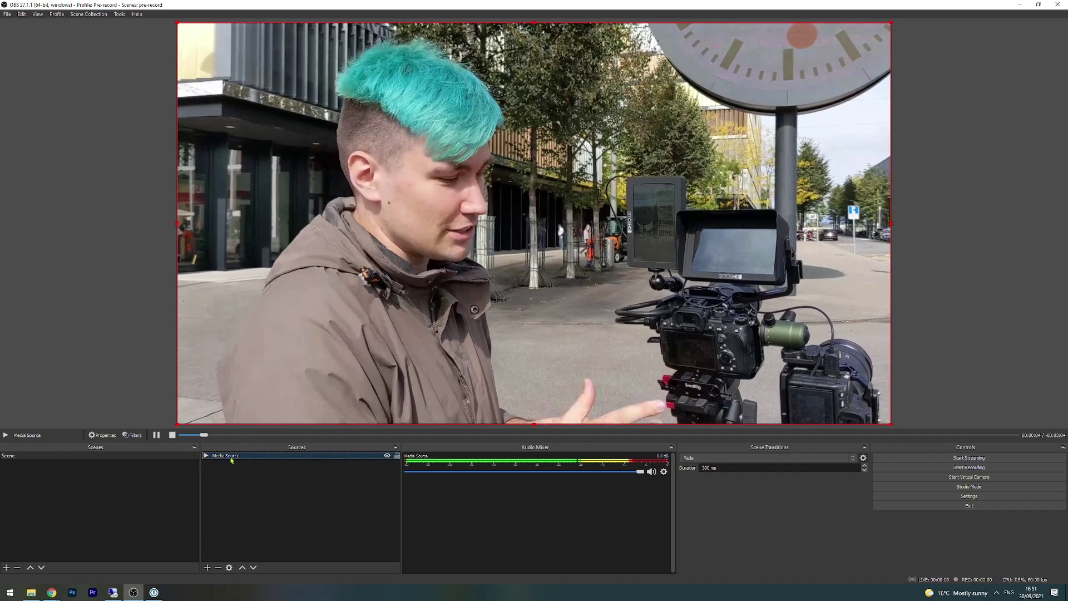
click(173, 436)
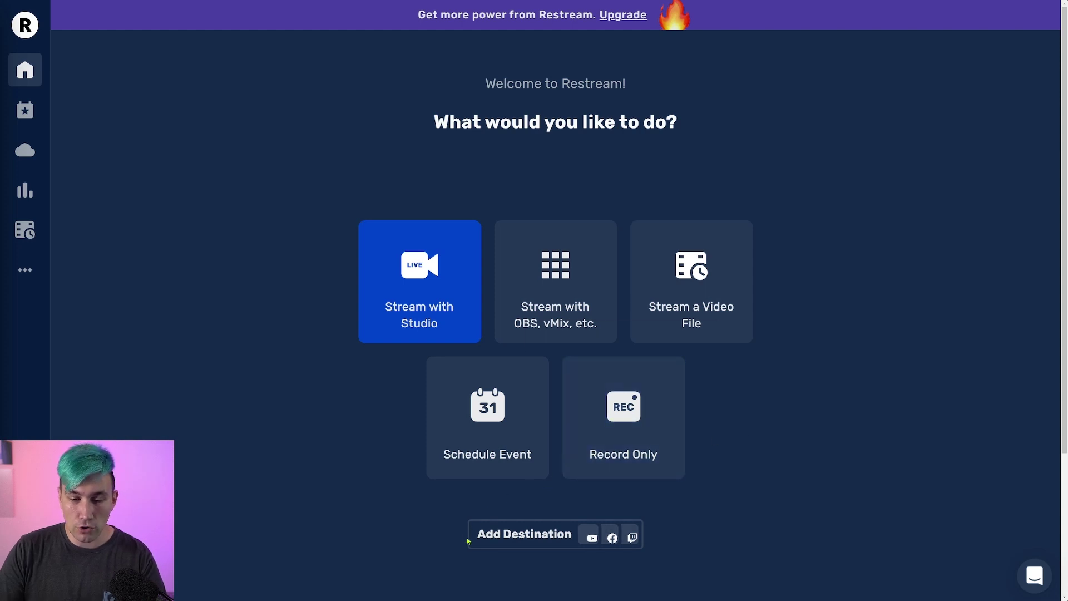
- Add and connect a Facebook destination, then switch on the YouTube channel destination
click(497, 533)
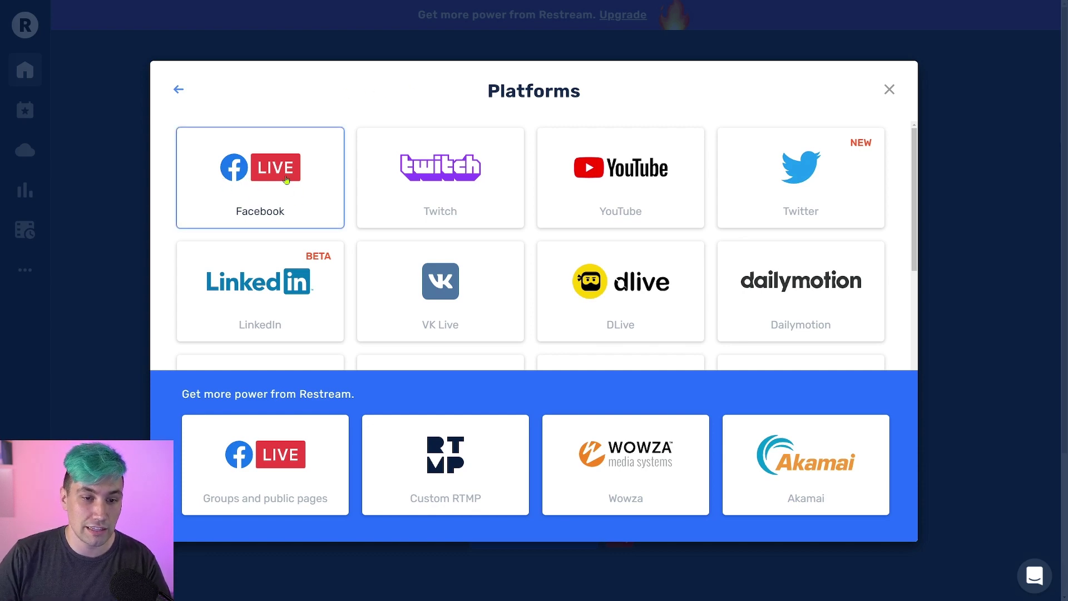
click(266, 180)
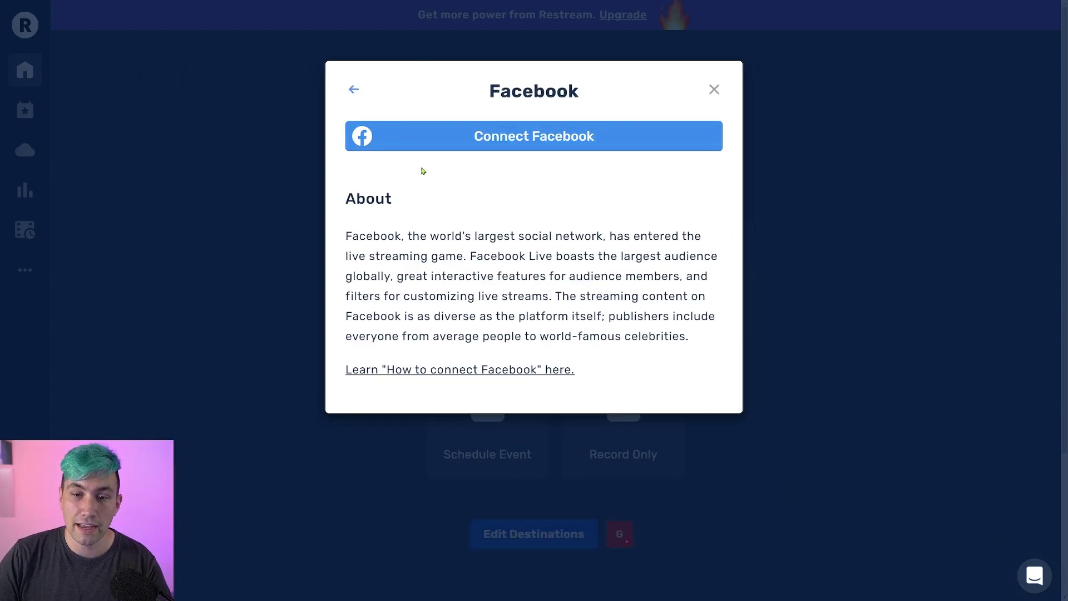
click(542, 137)
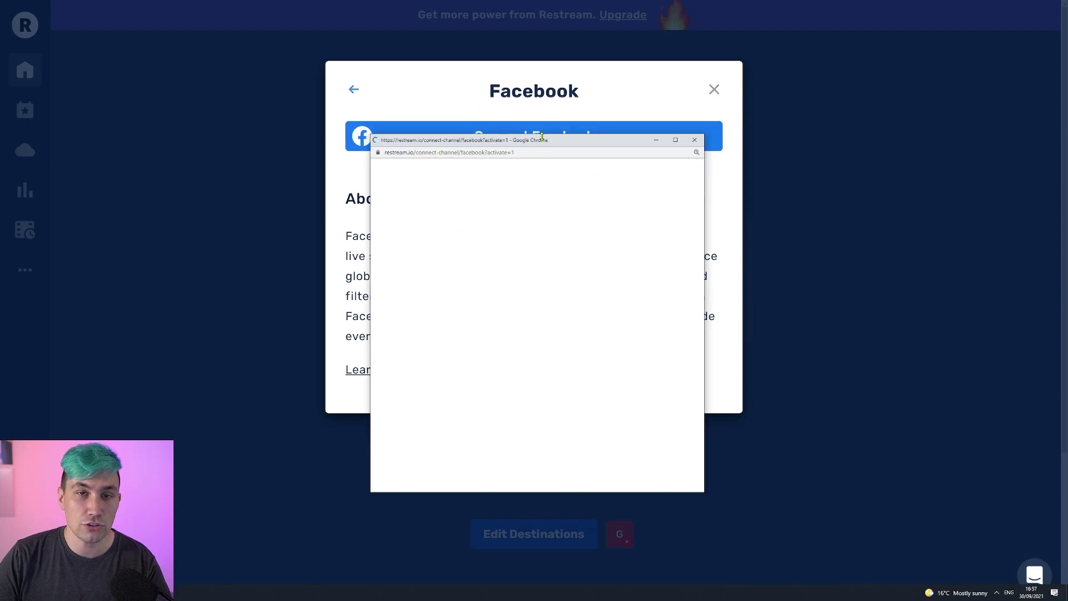
click(663, 527)
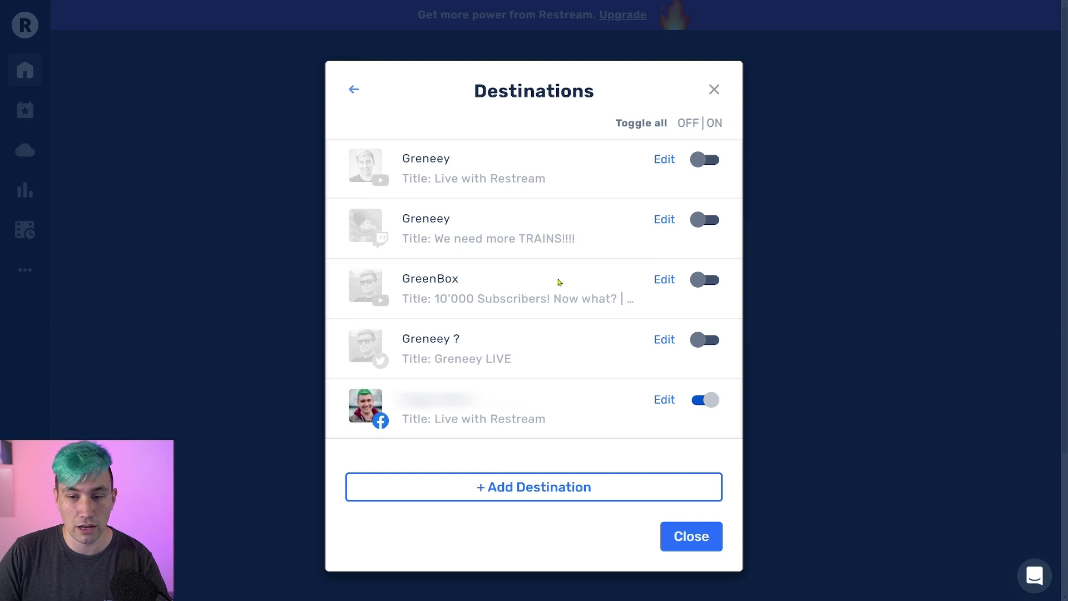
click(697, 283)
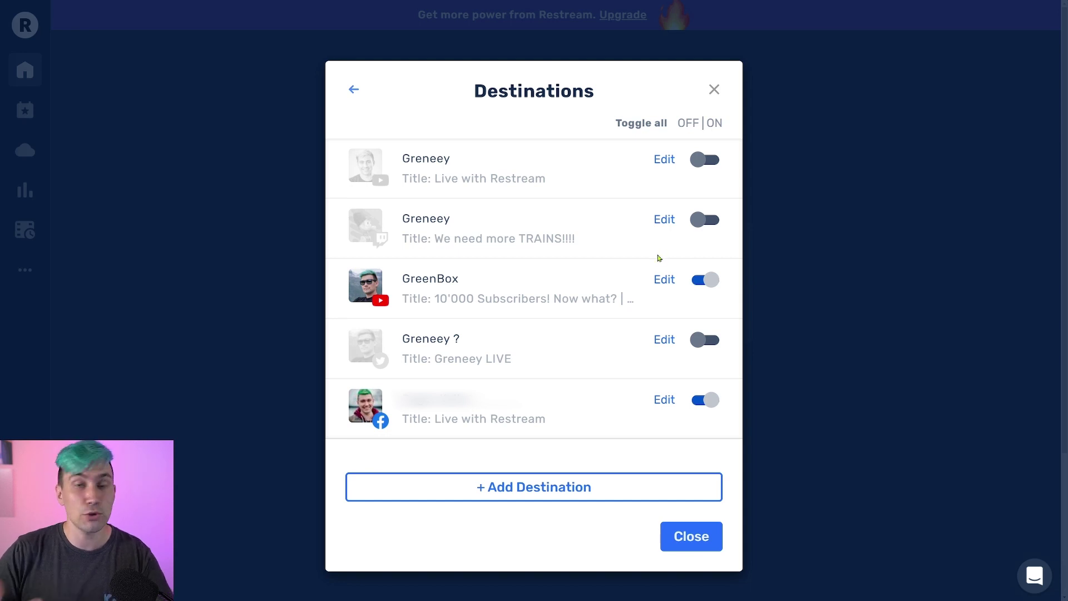
click(692, 537)
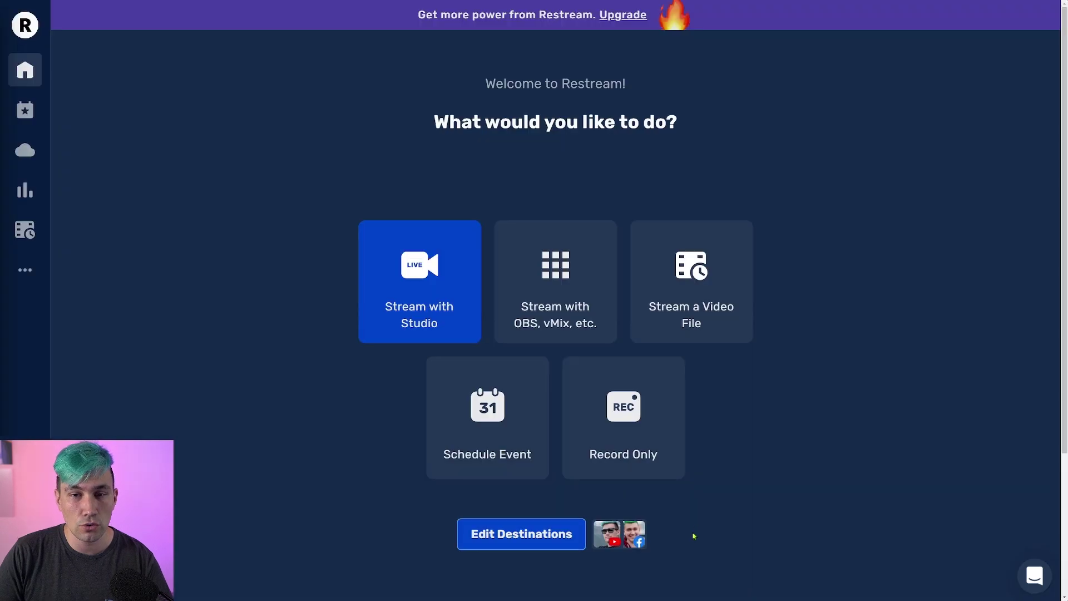
- Title the stream 'Pre-Recorded Video' with content type Podcast & Talk show for all destinations
click(562, 324)
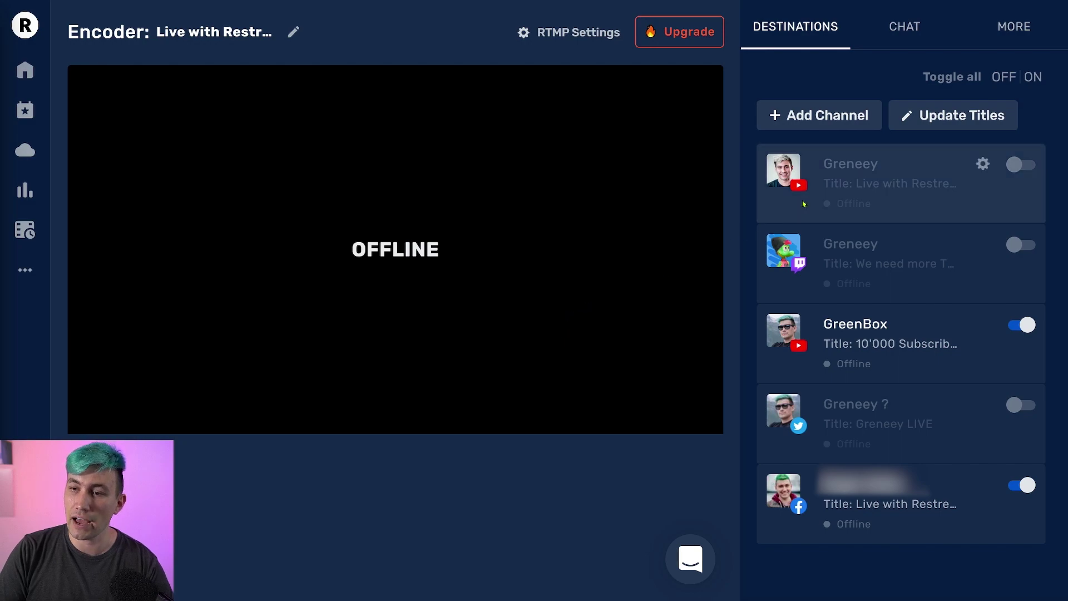
click(940, 124)
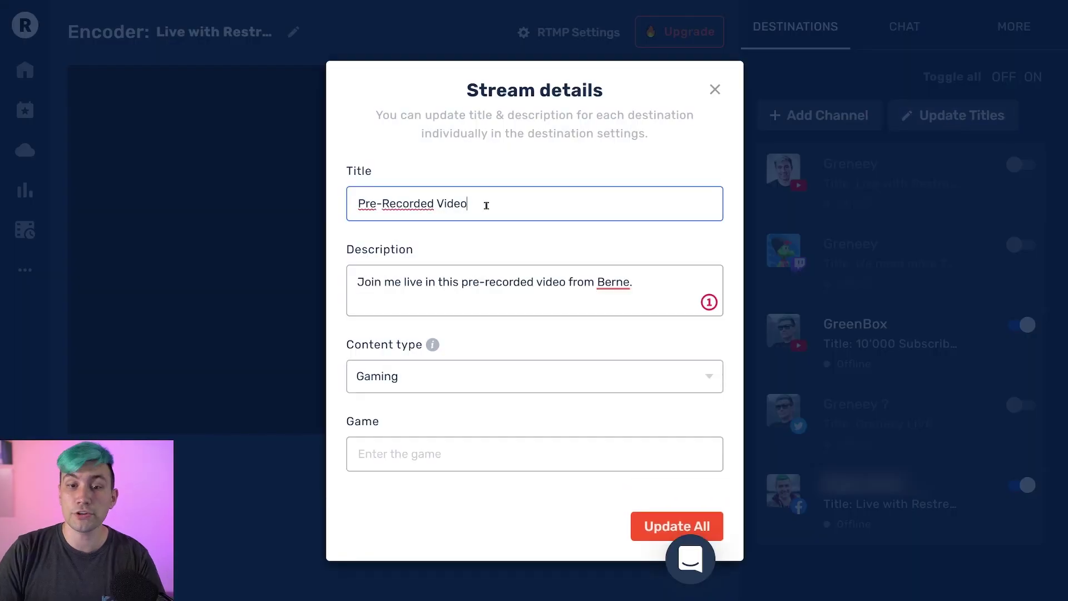
click(424, 290)
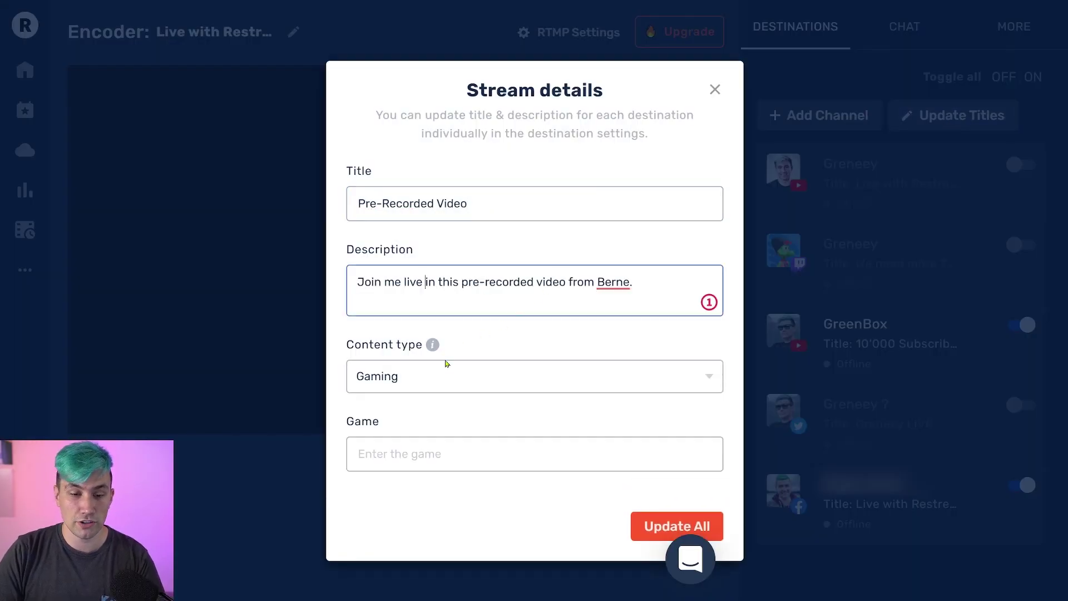
click(417, 380)
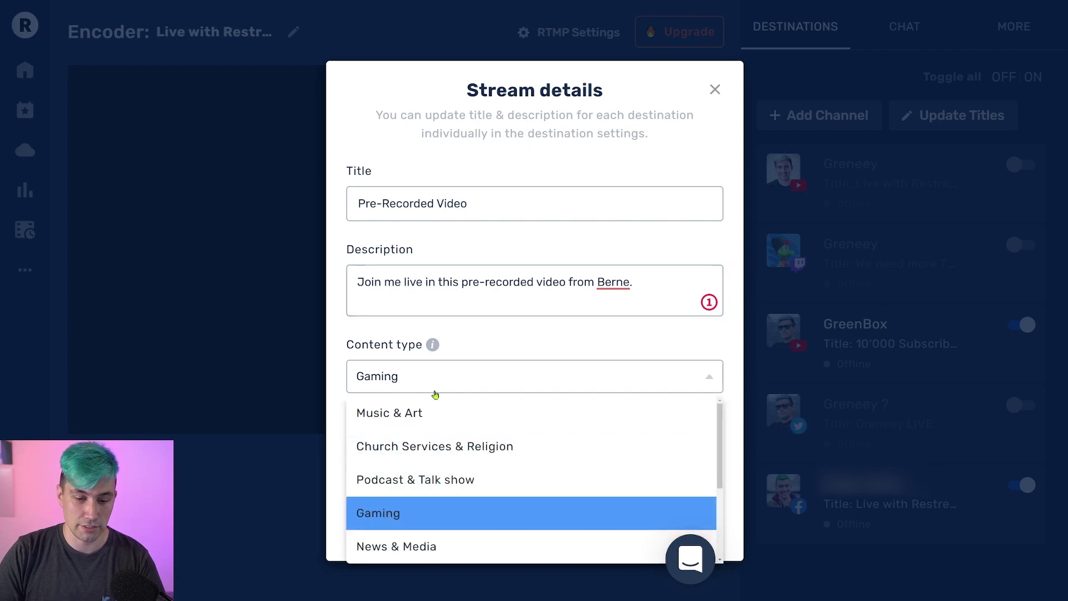
click(439, 489)
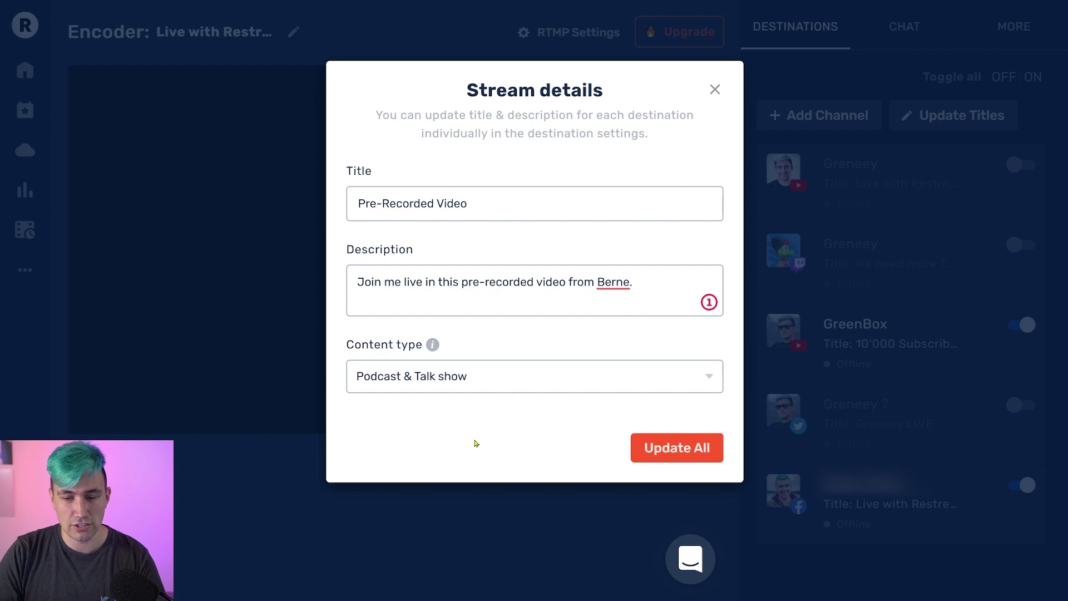
click(677, 455)
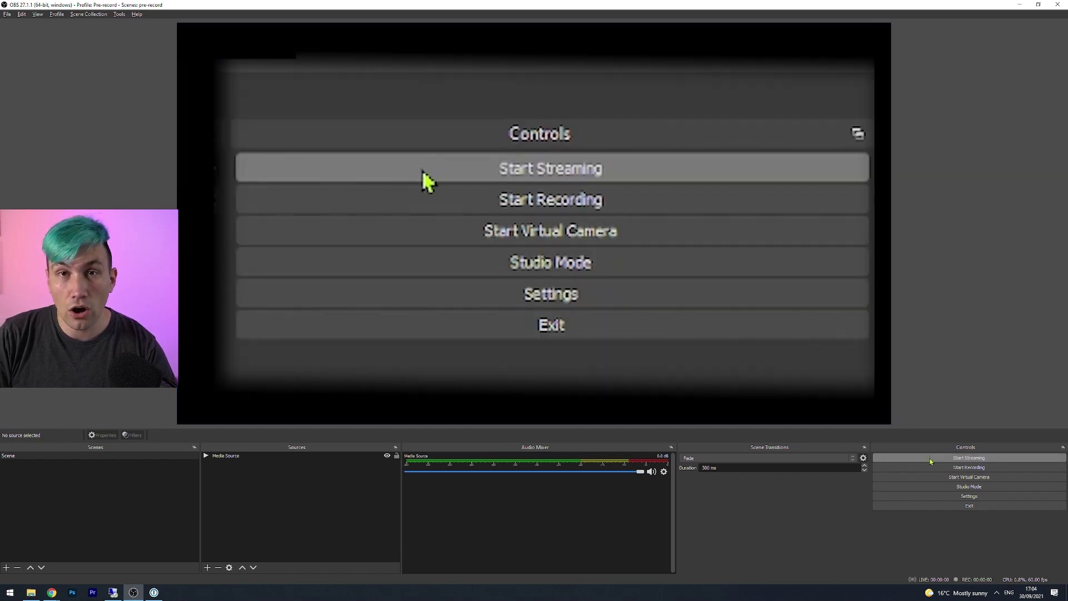
- Start streaming, then restart the Media Source video from the beginning
click(931, 461)
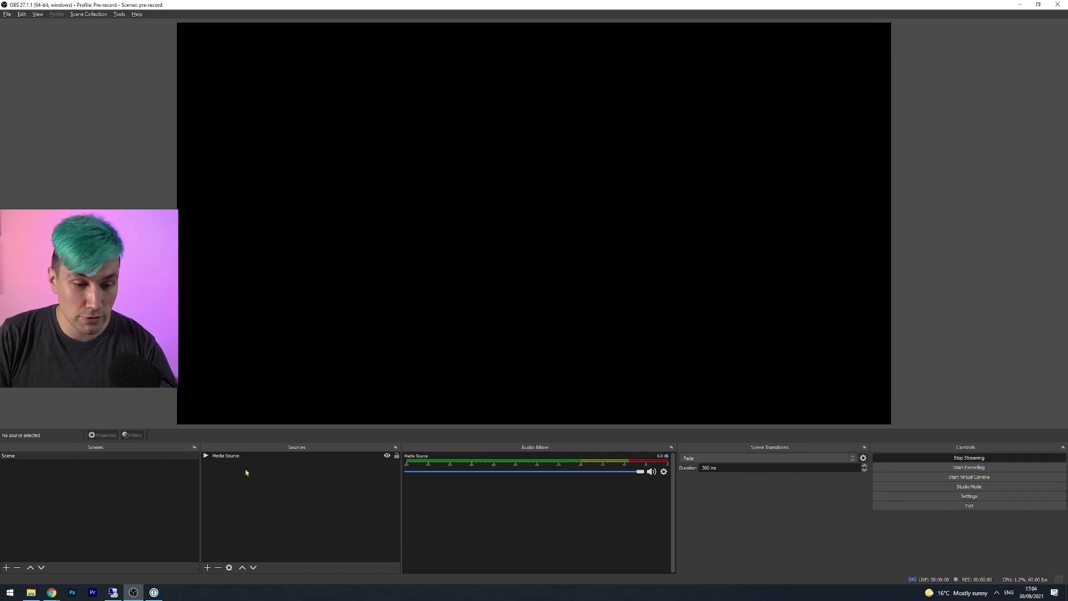
click(220, 458)
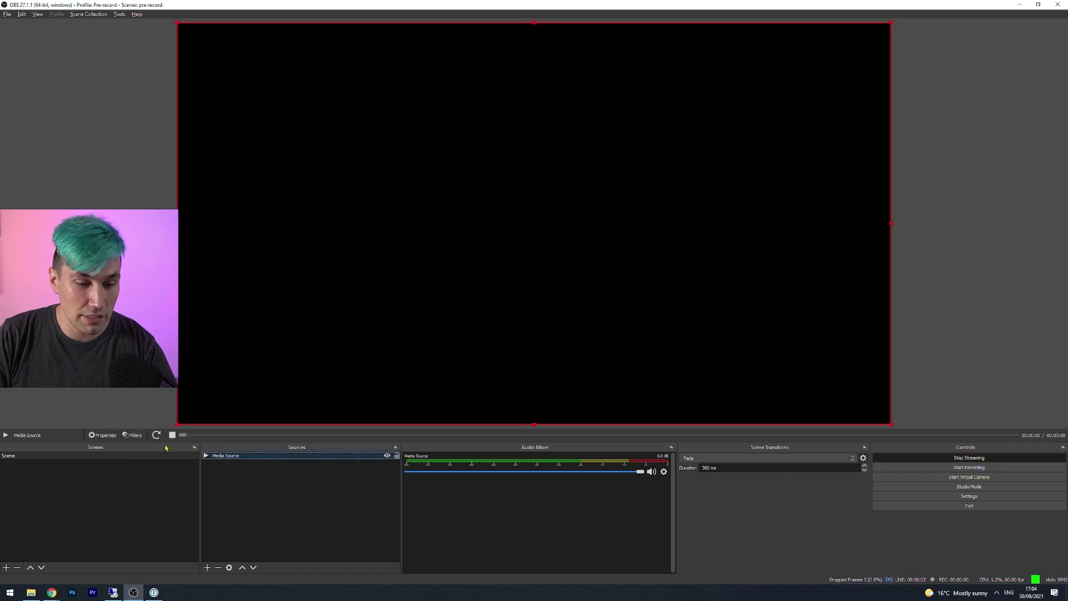
click(157, 436)
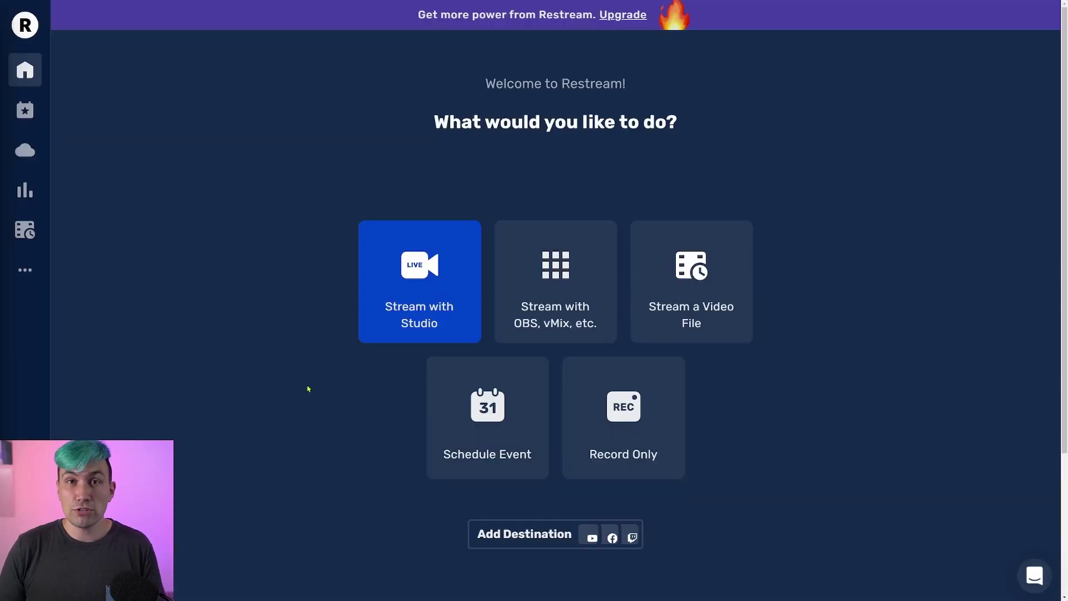
- Upload pre-recorded-video.mp4 to Video Storage and choose Schedule Stream from its menu
click(32, 167)
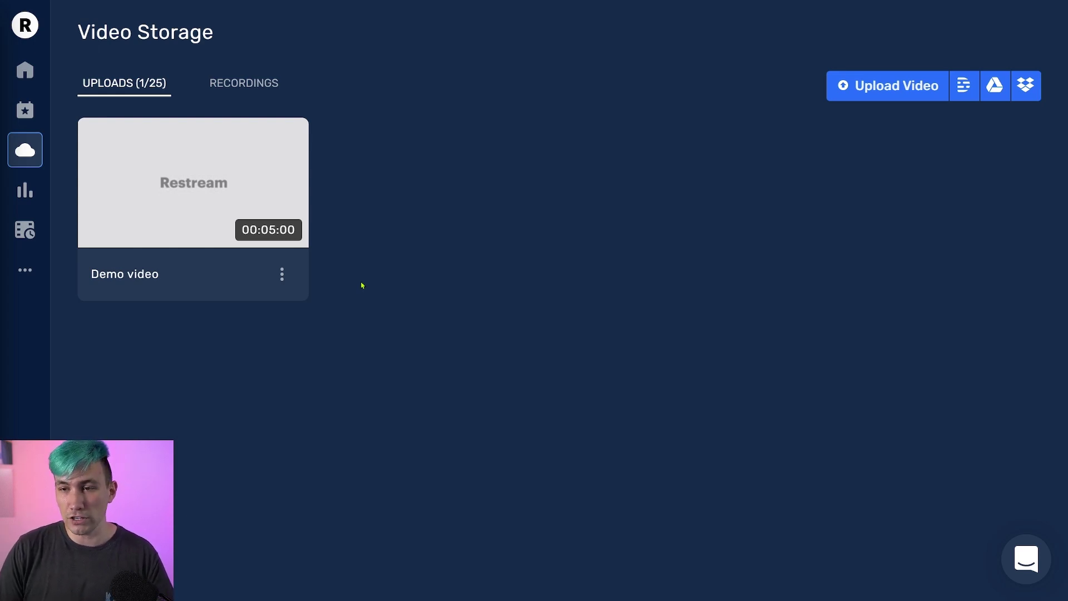
click(851, 95)
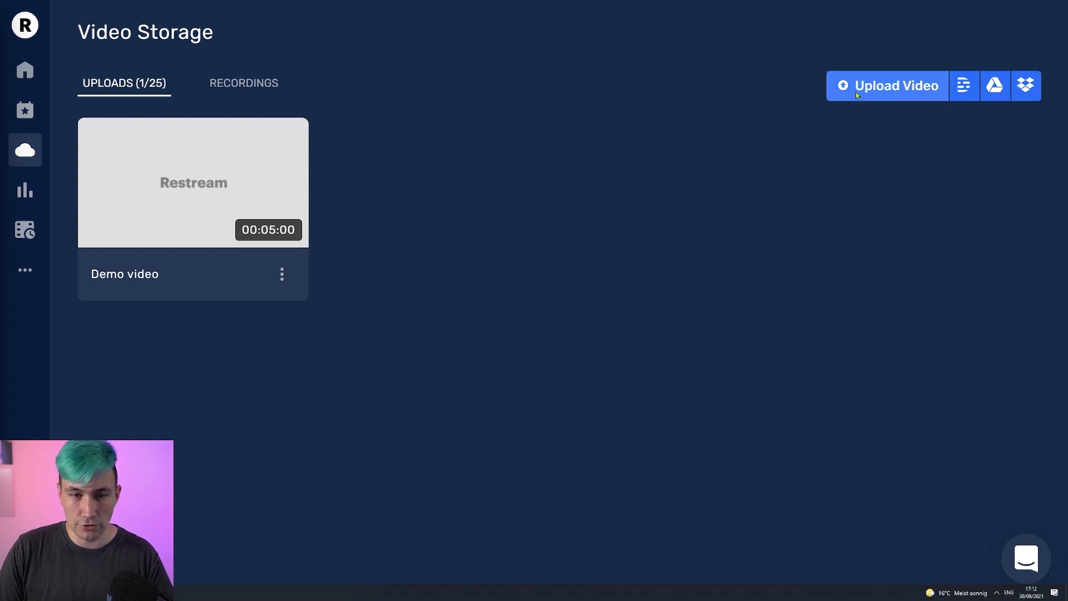
click(119, 70)
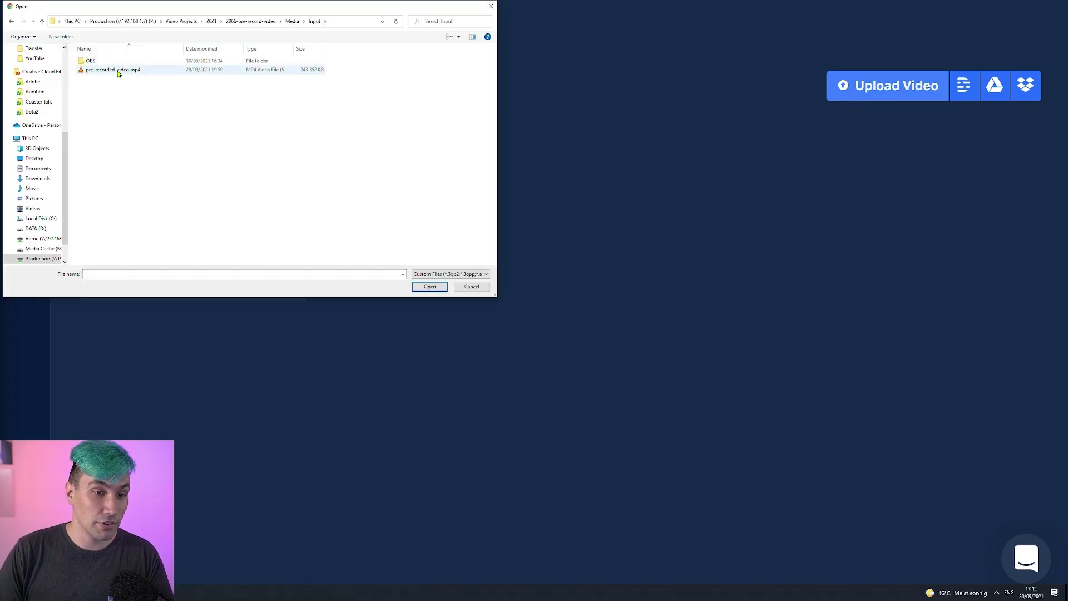
click(420, 290)
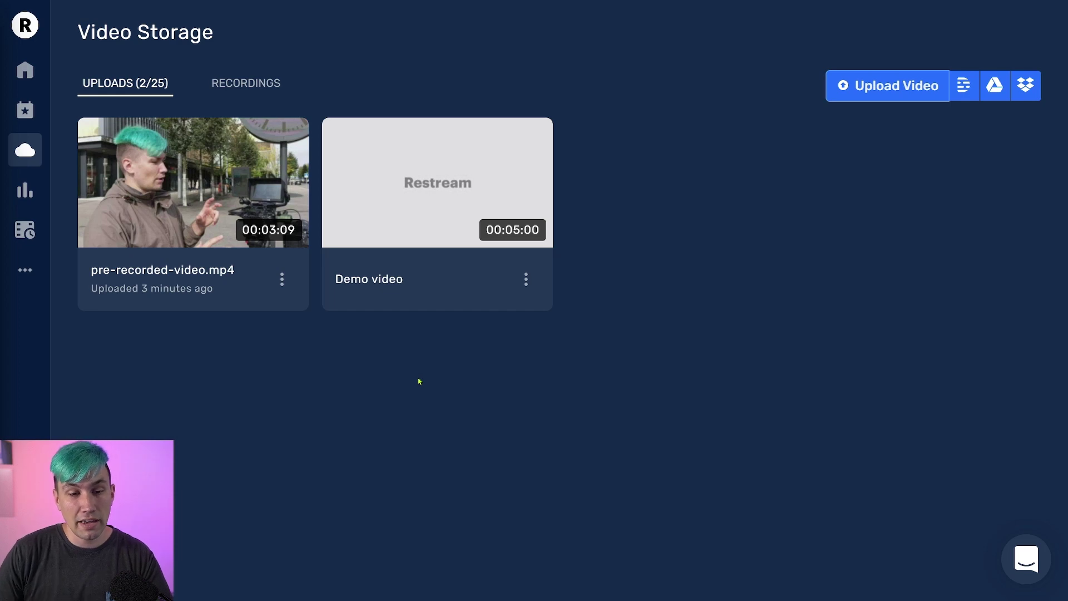
click(282, 279)
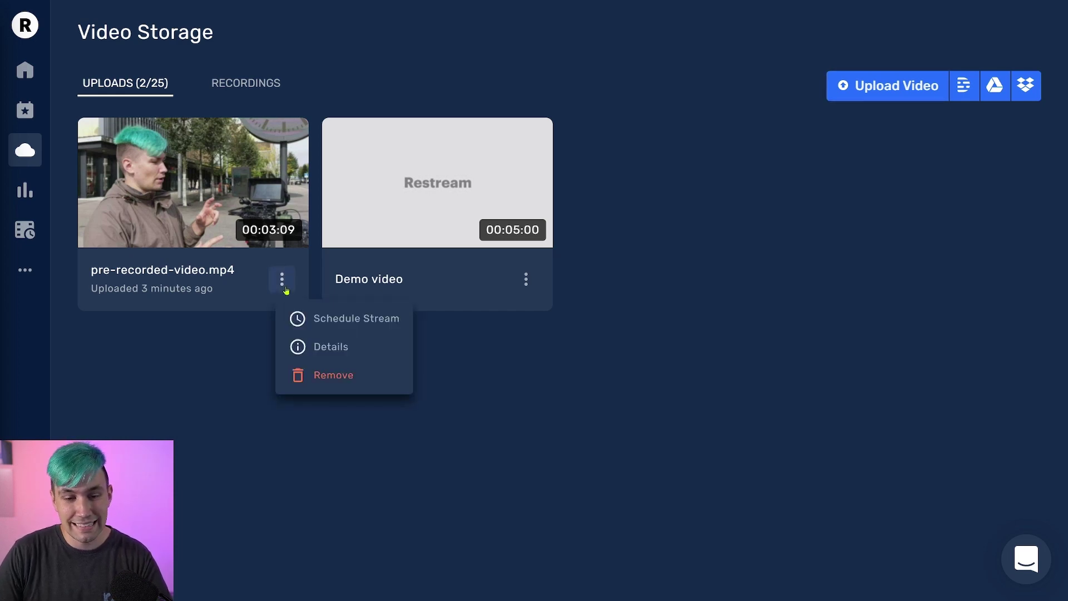
click(333, 322)
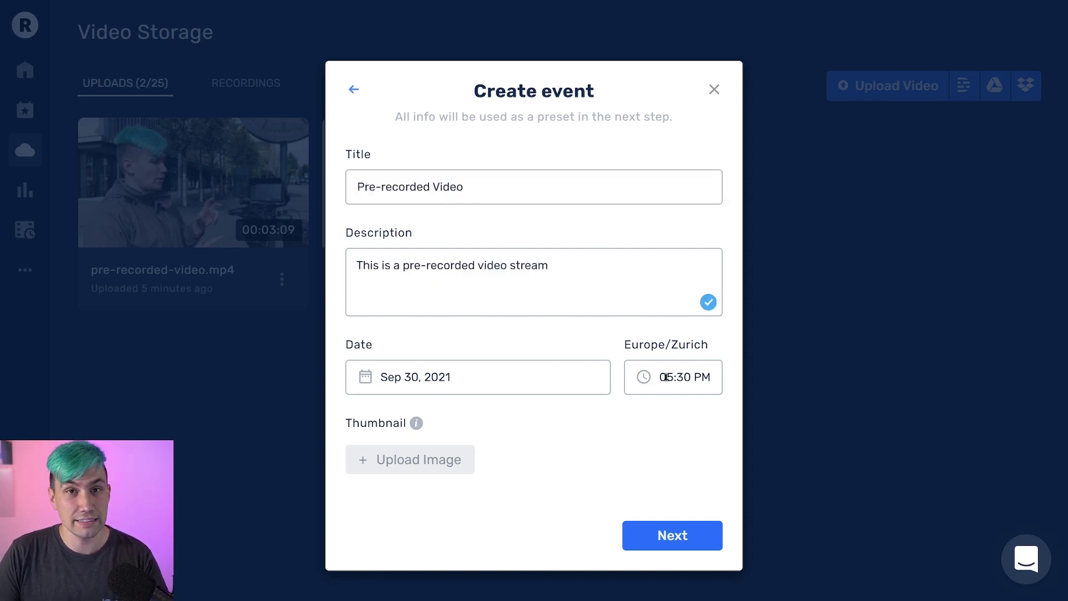
- Set the event date to Oct 07, 2021 with a 12:00 AM start time
click(484, 375)
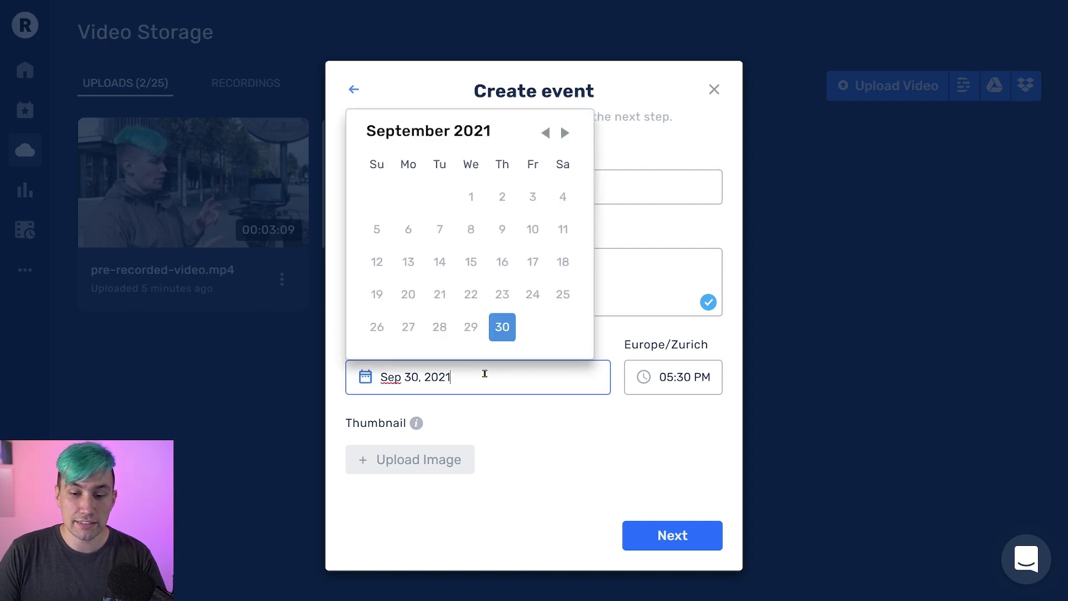
click(563, 132)
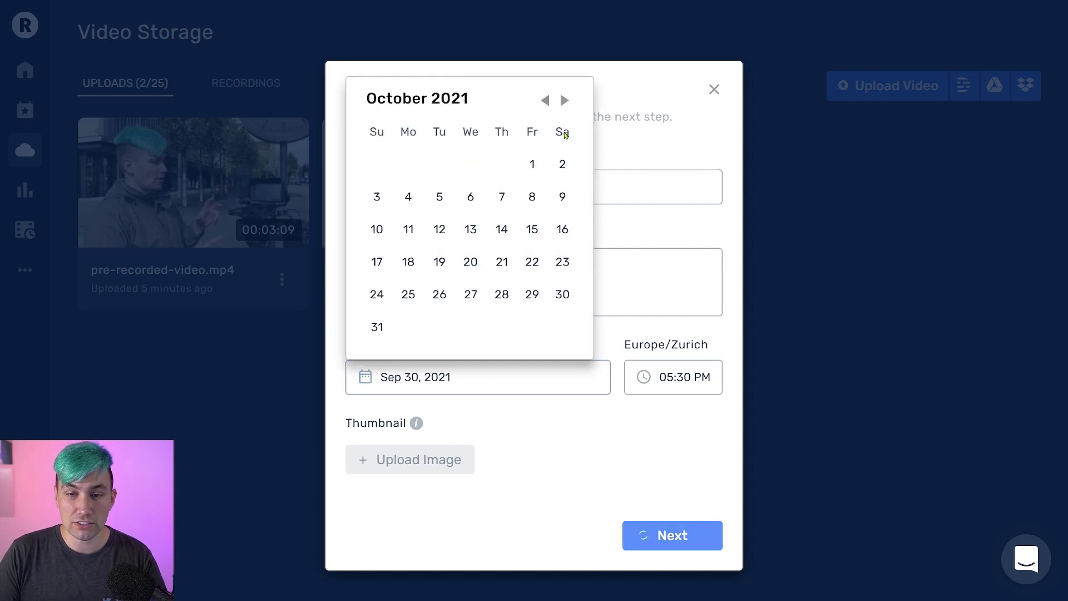
click(503, 198)
click(684, 377)
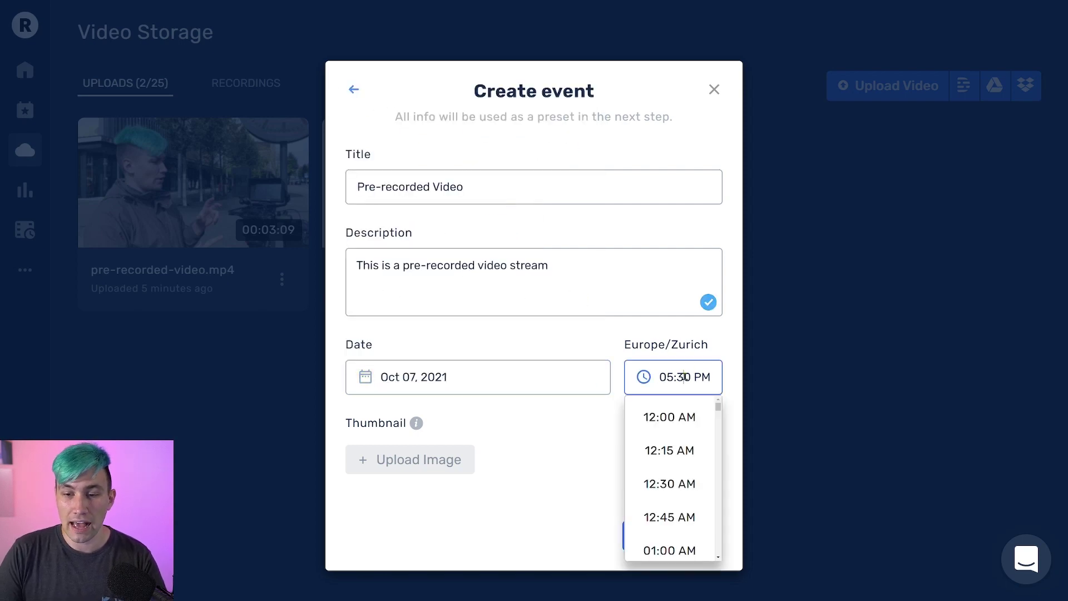
click(676, 420)
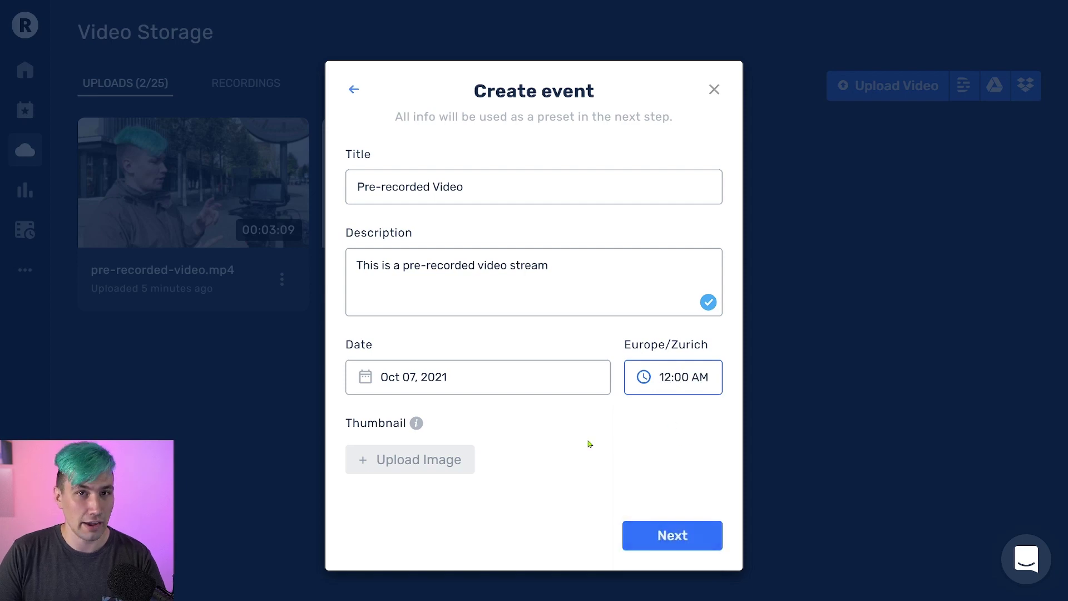
click(680, 538)
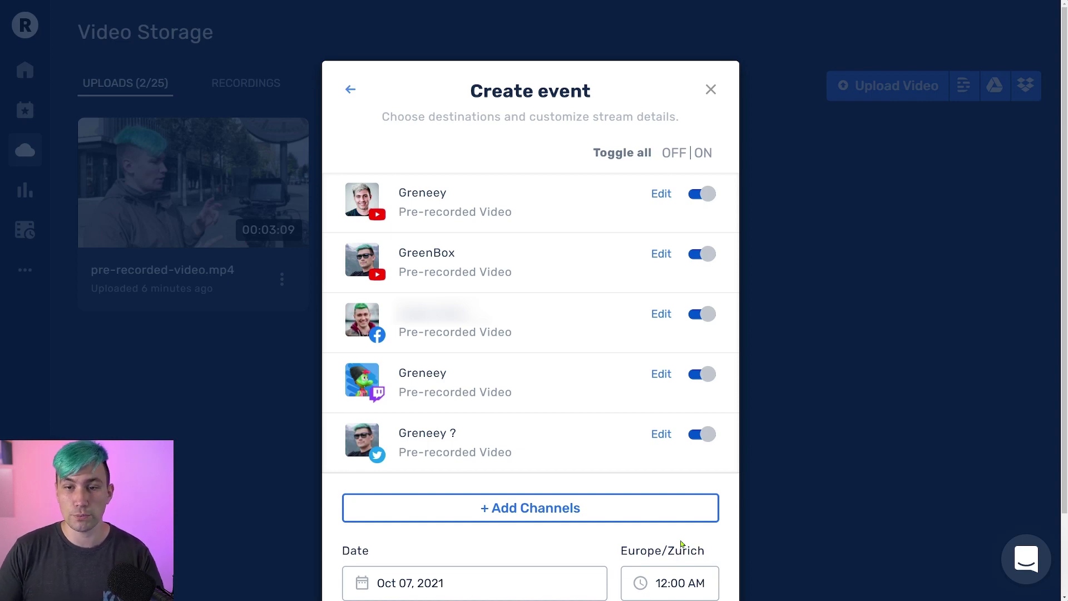
- Enable only the Facebook and second YouTube channel destinations and create the event
click(679, 159)
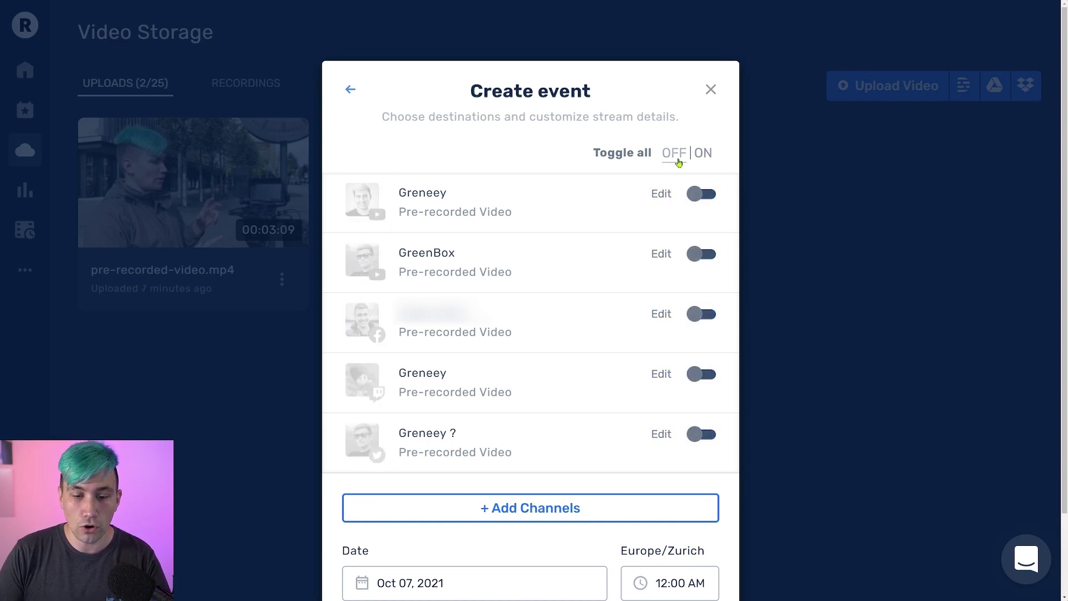
click(706, 316)
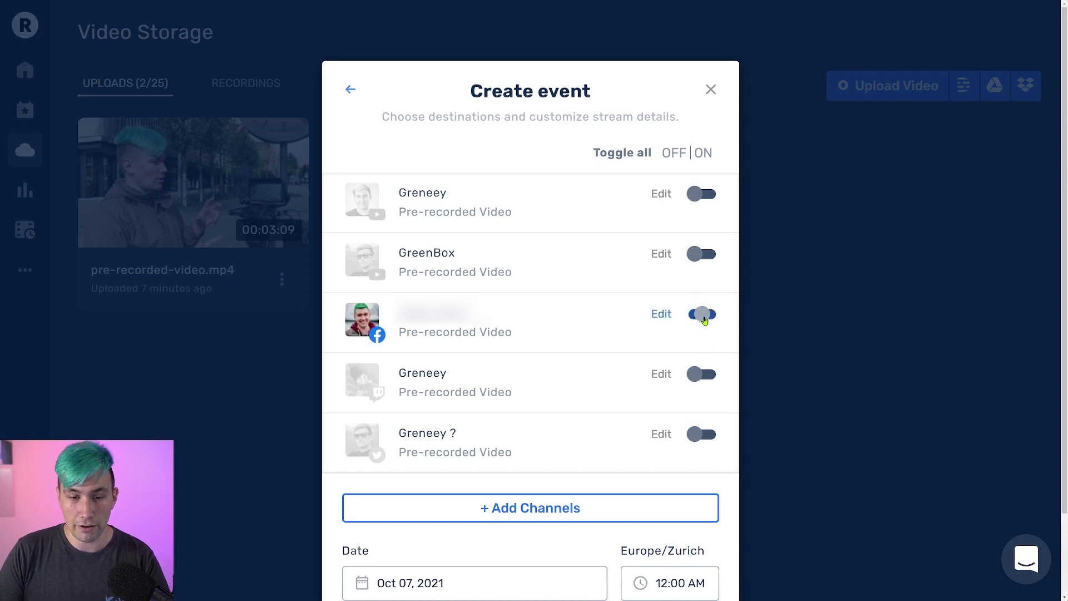
click(706, 254)
scroll(705, 255, down, 2)
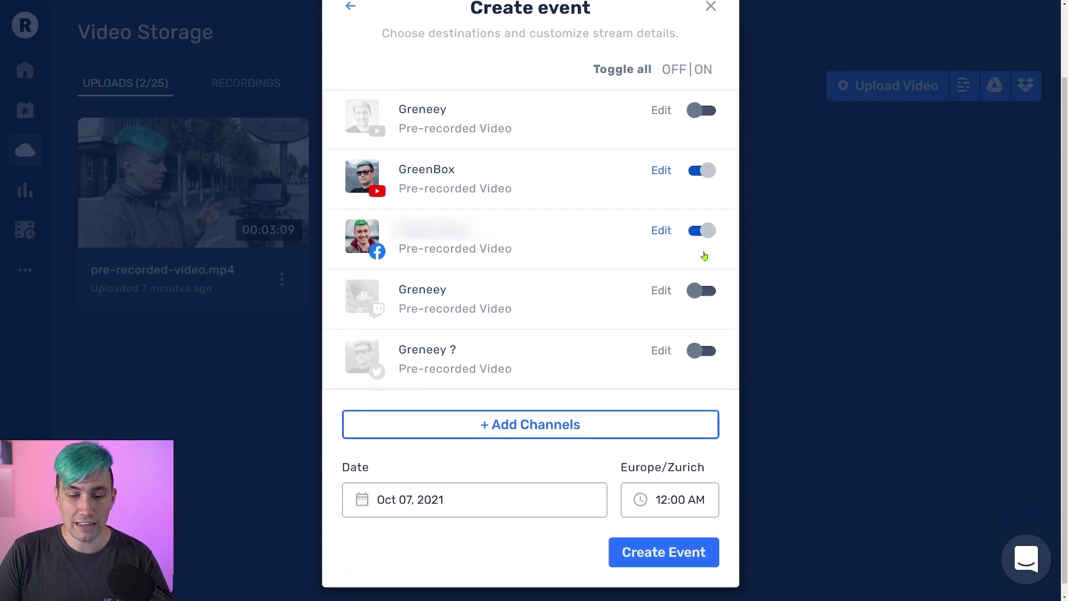
click(684, 542)
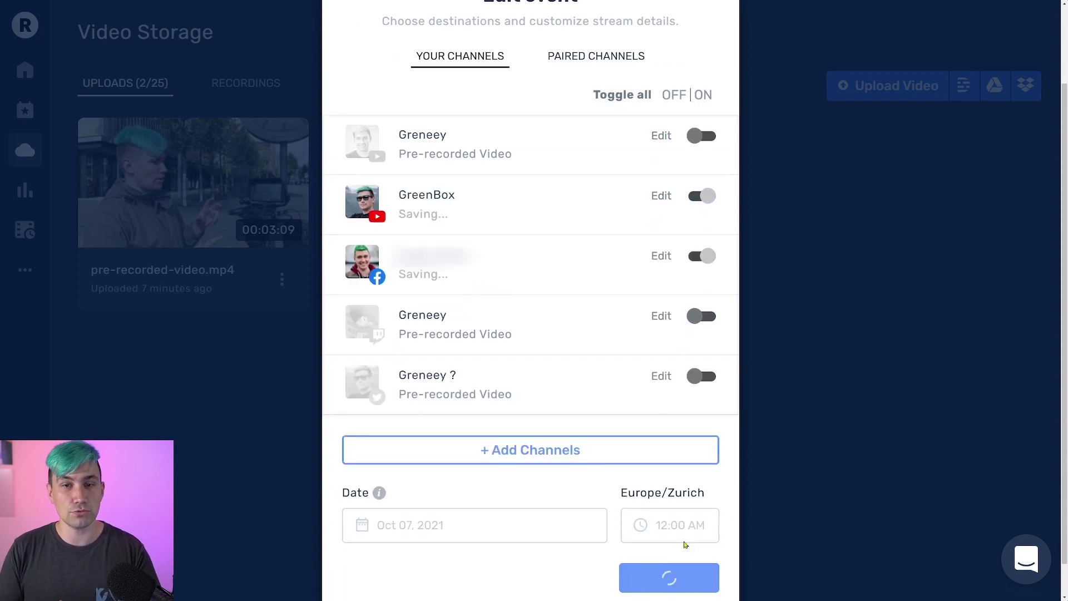